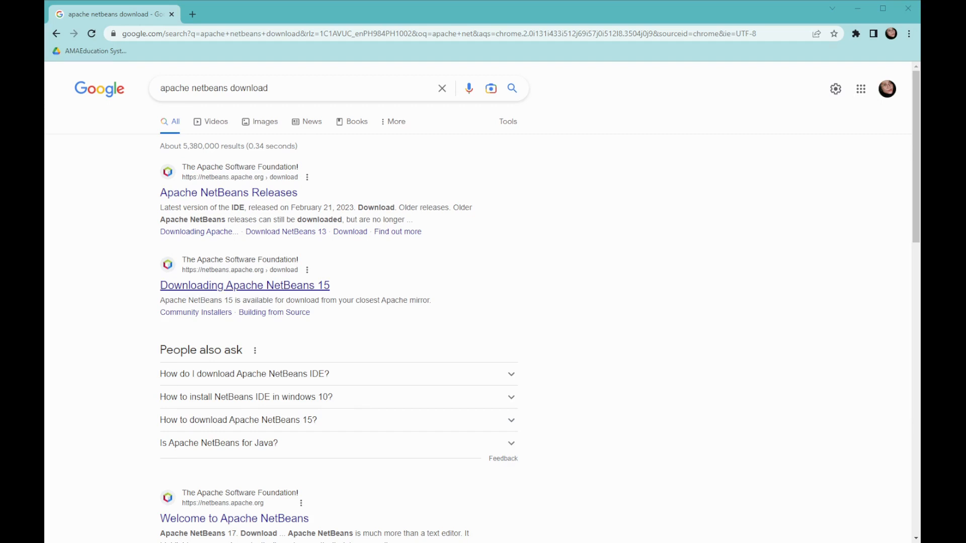
# - Open the "Welcome to Apache NetBeans" search result and go to the Apache NetBeans 17 download page
pyautogui.scroll(-3, 234, 355)
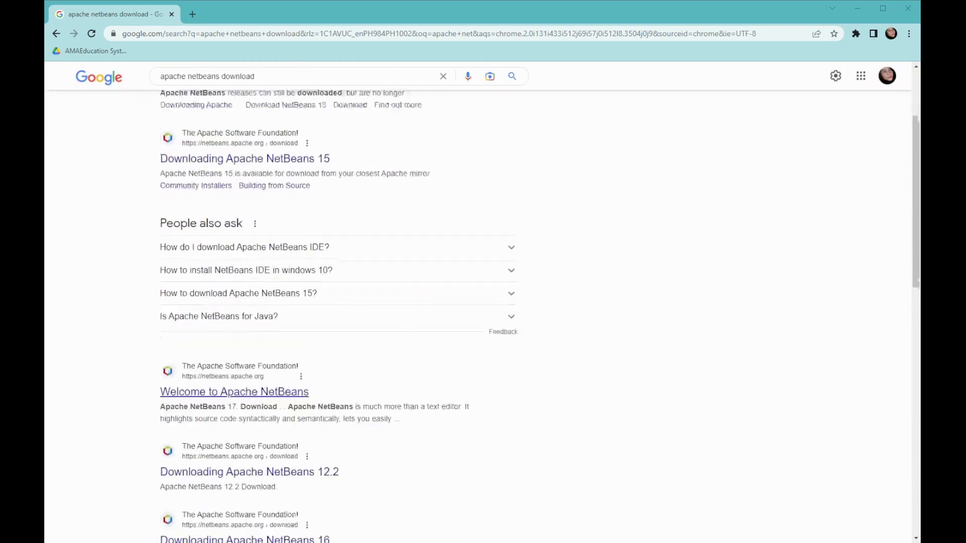
pyautogui.click(245, 356)
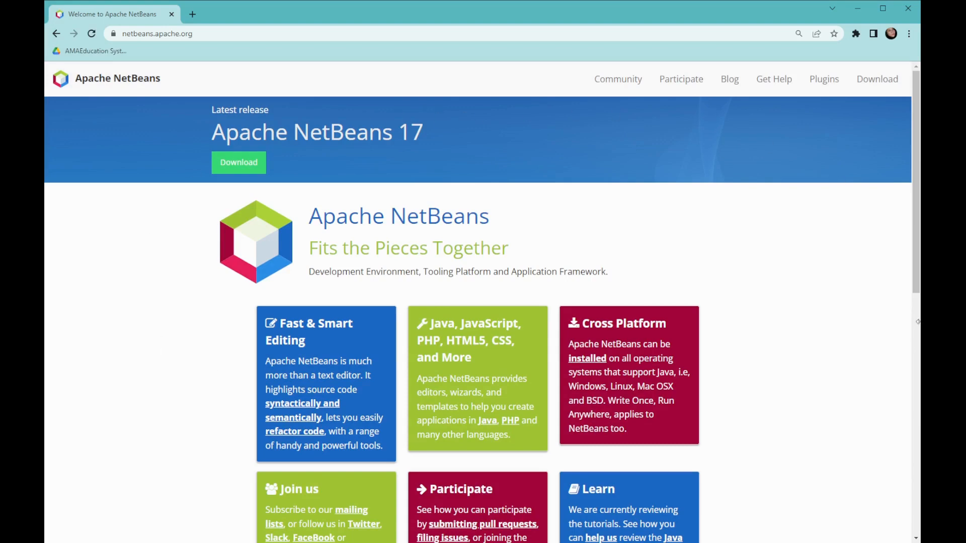
pyautogui.moveTo(920, 327); pyautogui.dragTo(964, 327)
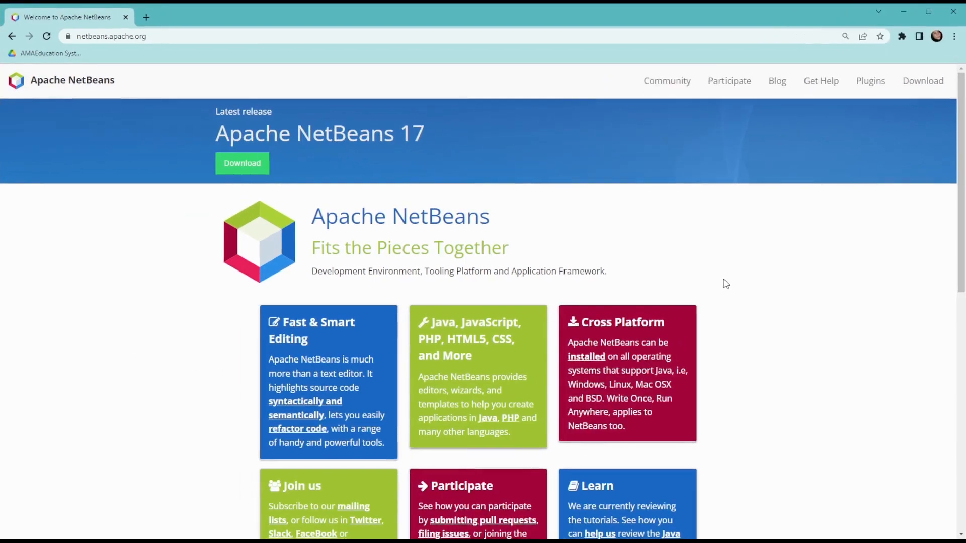
pyautogui.scroll(-3, 736, 280)
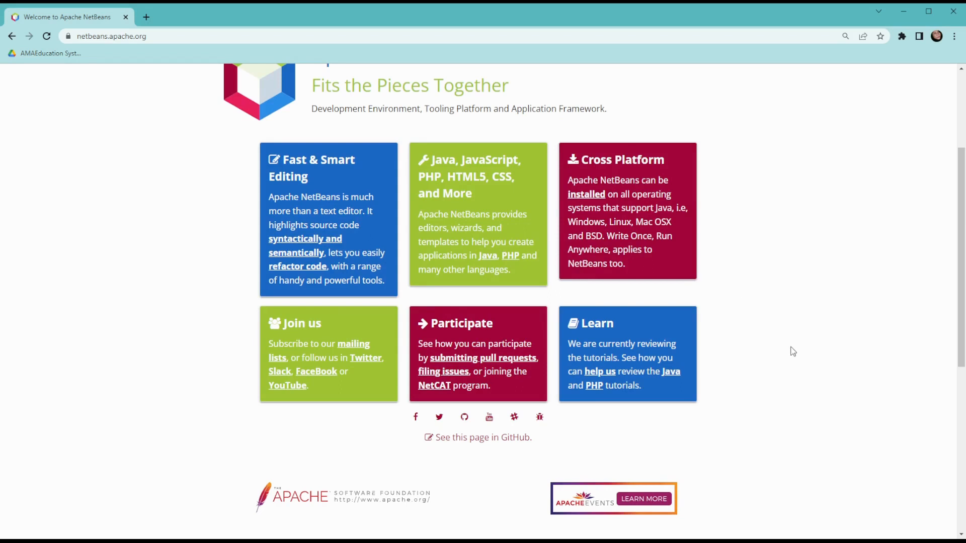
pyautogui.scroll(3, 793, 349)
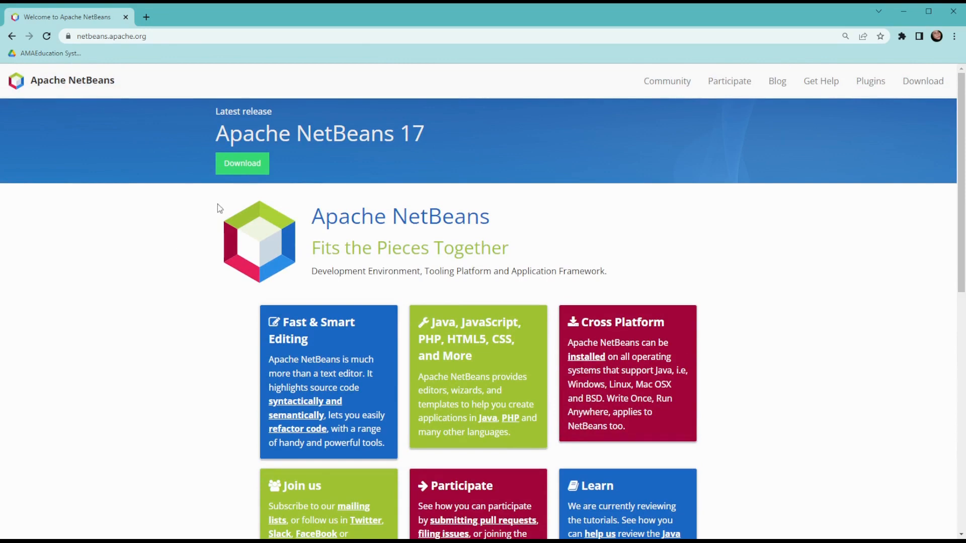
pyautogui.click(246, 168)
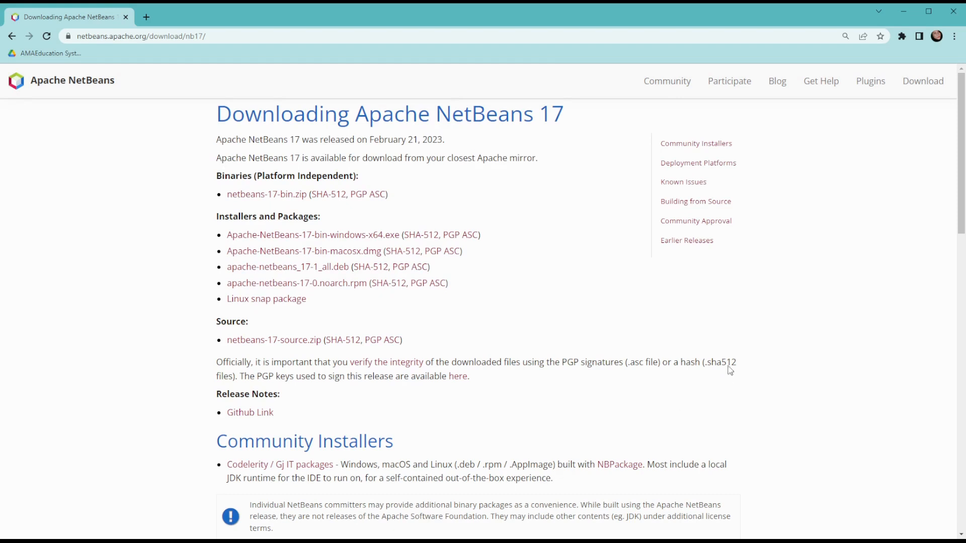
# - Download the Apache-NetBeans-17-bin-windows-x64.exe installer from the suggested site and open the downloaded file
pyautogui.click(307, 236)
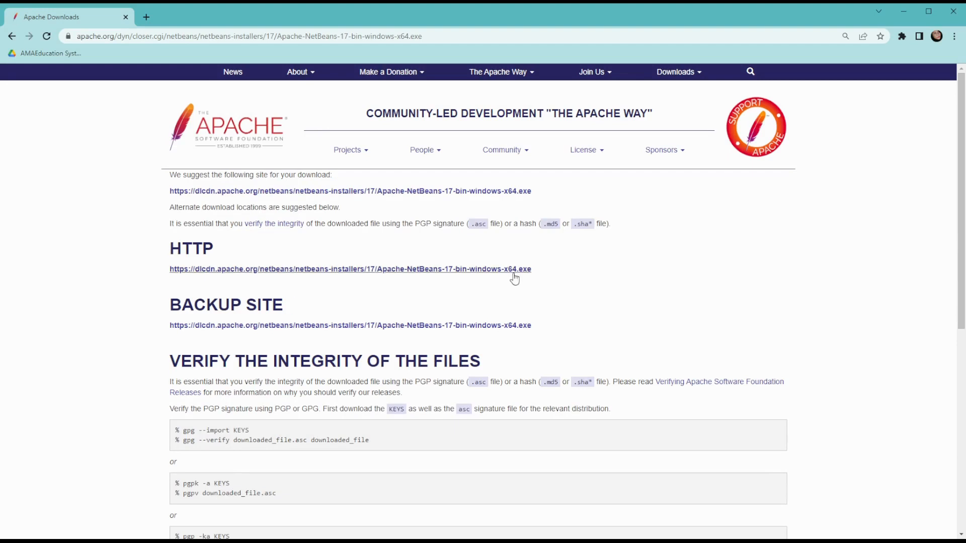
pyautogui.scroll(-2, 535, 287)
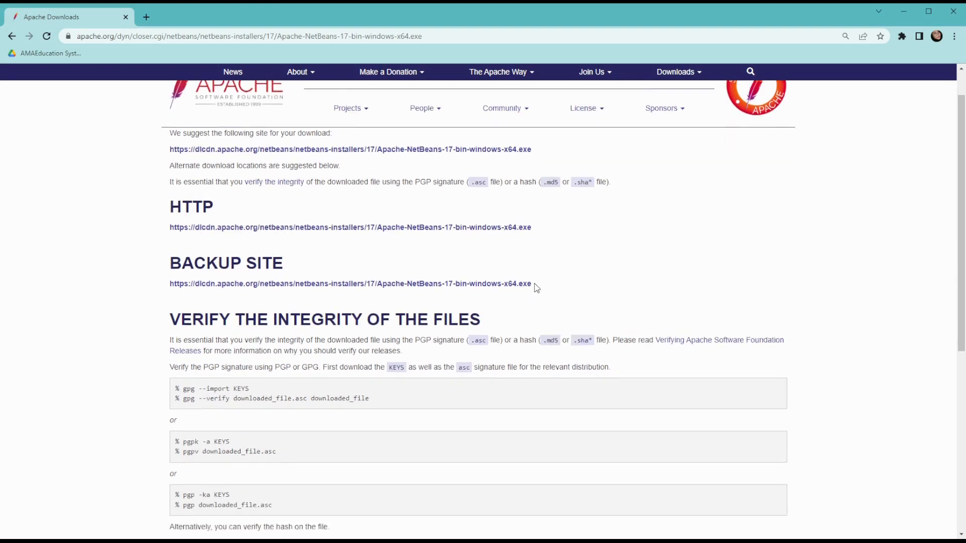
pyautogui.scroll(2, 559, 295)
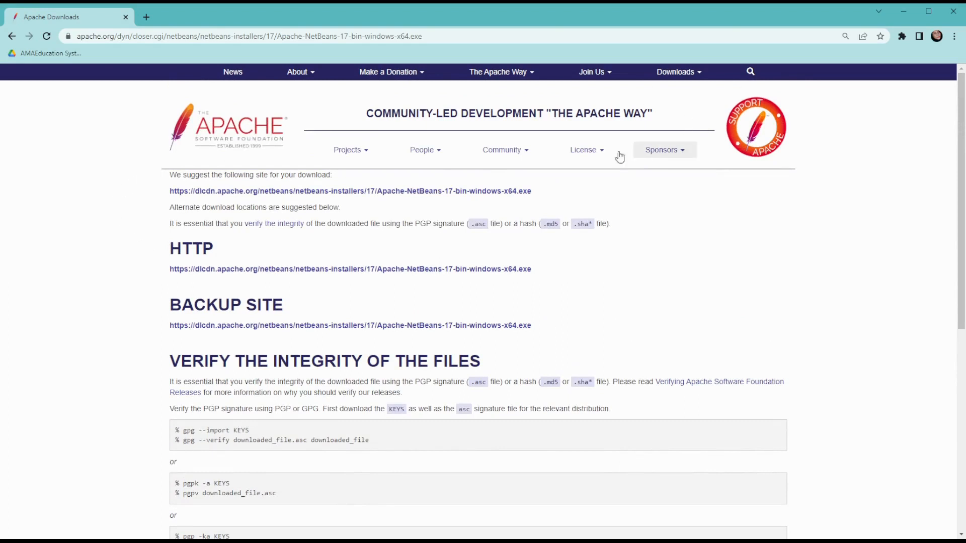
pyautogui.click(287, 196)
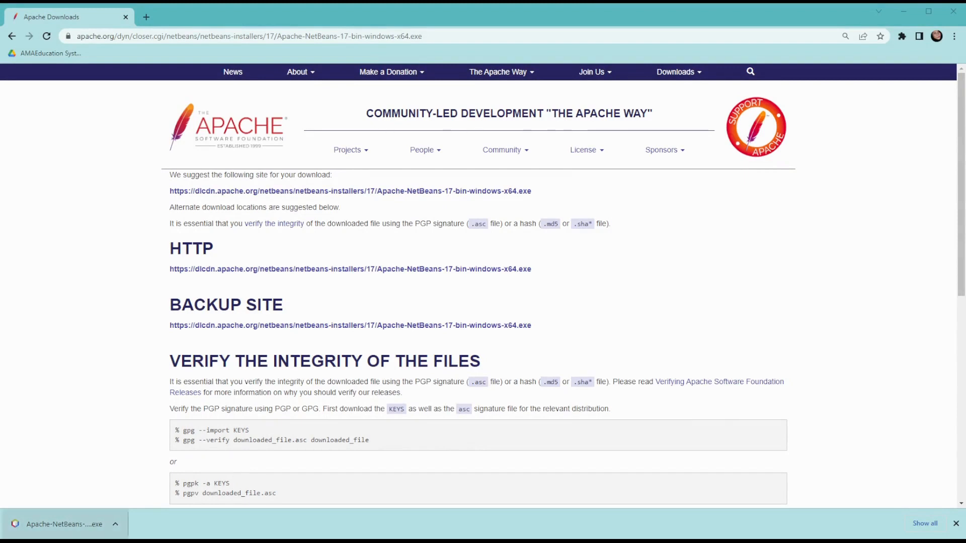
pyautogui.click(74, 521)
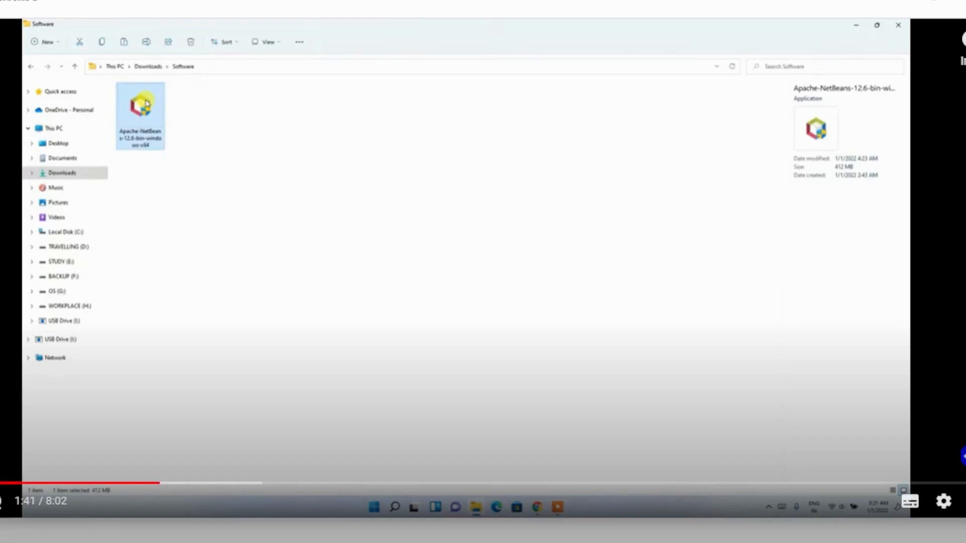
# - Launch the Apache NetBeans 12.6 installer from the Software folder and proceed past the accepted license agreement
pyautogui.doubleClick(146, 103)
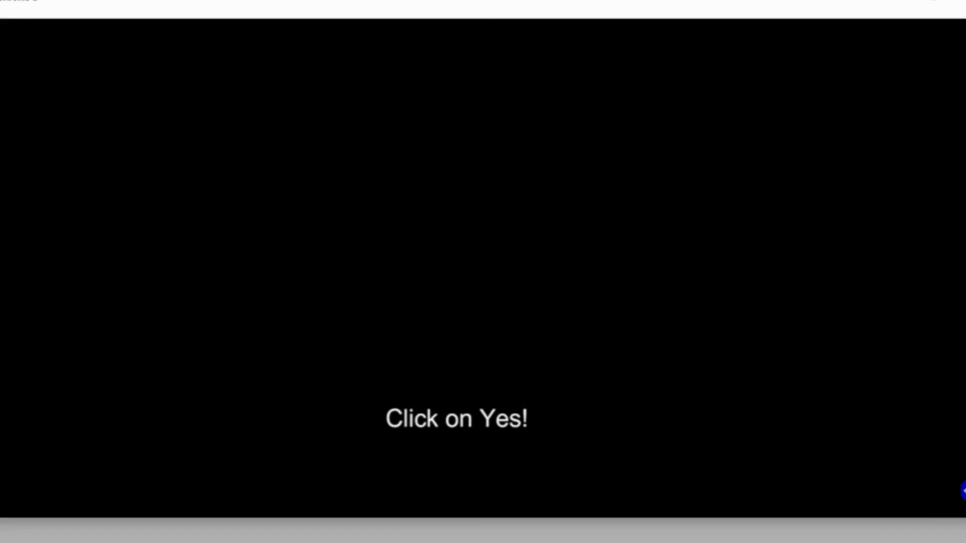
pyautogui.click(413, 333)
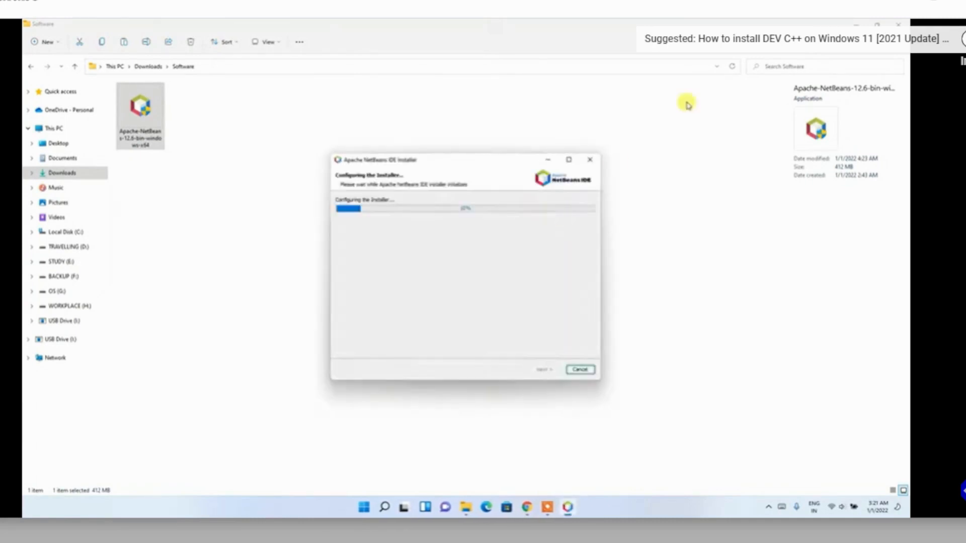
pyautogui.click(856, 24)
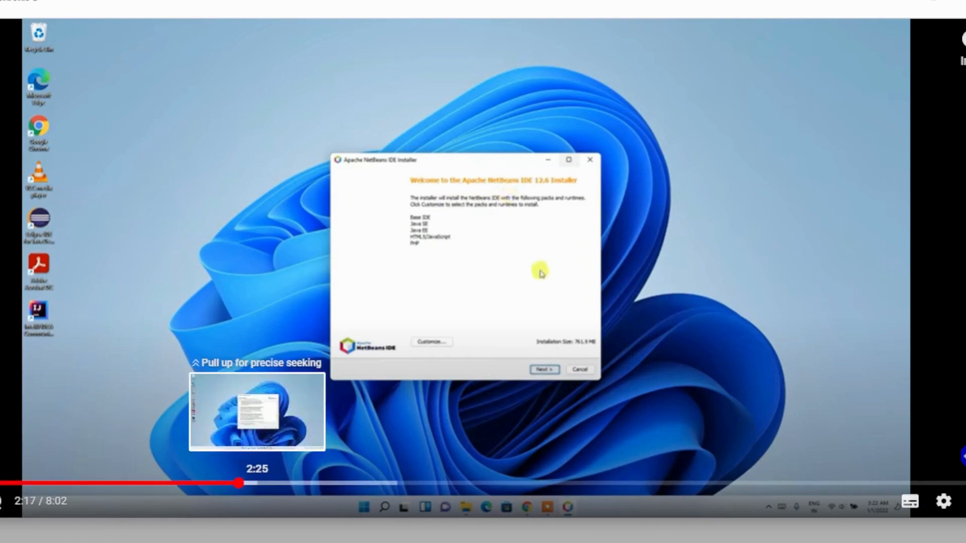
pyautogui.click(253, 484)
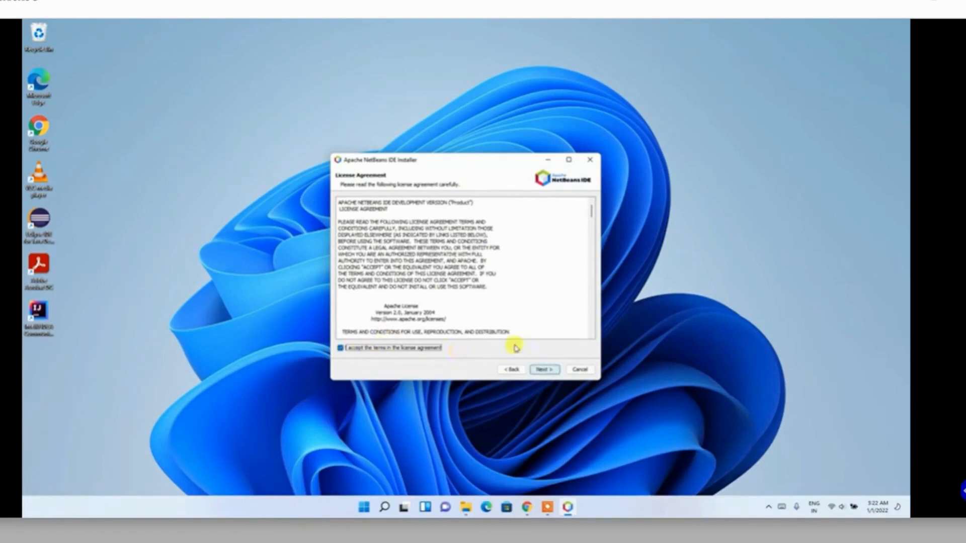
pyautogui.click(545, 370)
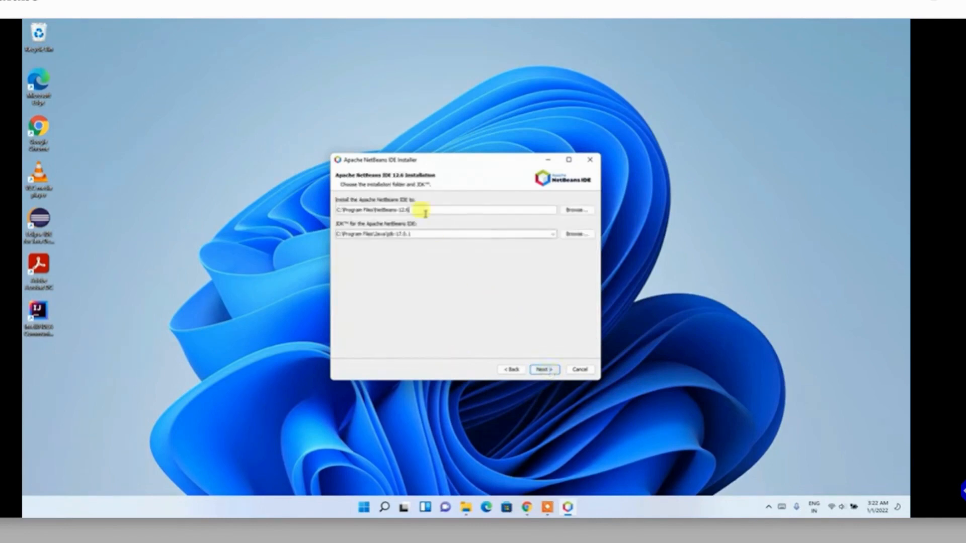
# - Review the NetBeans installation folder and the JDK path in the installer
pyautogui.moveTo(434, 209); pyautogui.dragTo(364, 200)
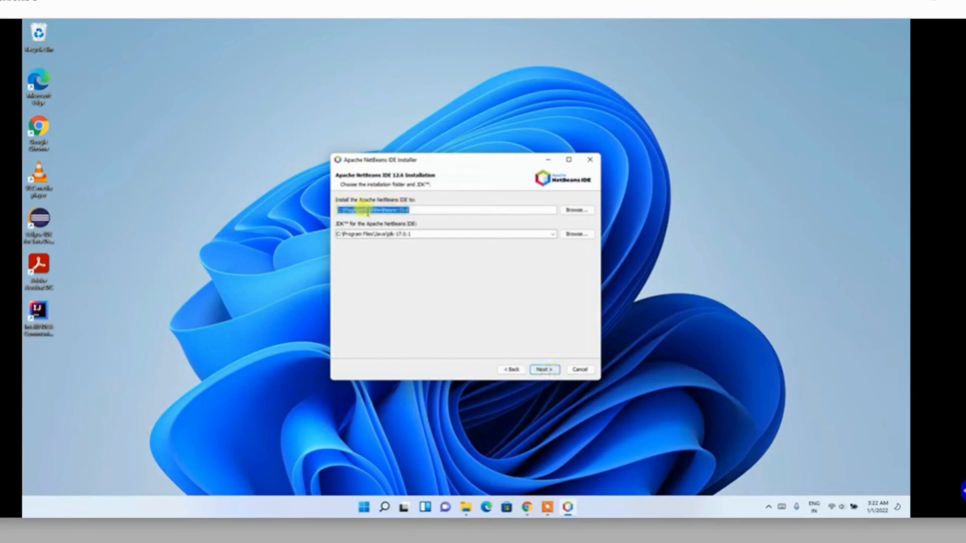
pyautogui.click(421, 210)
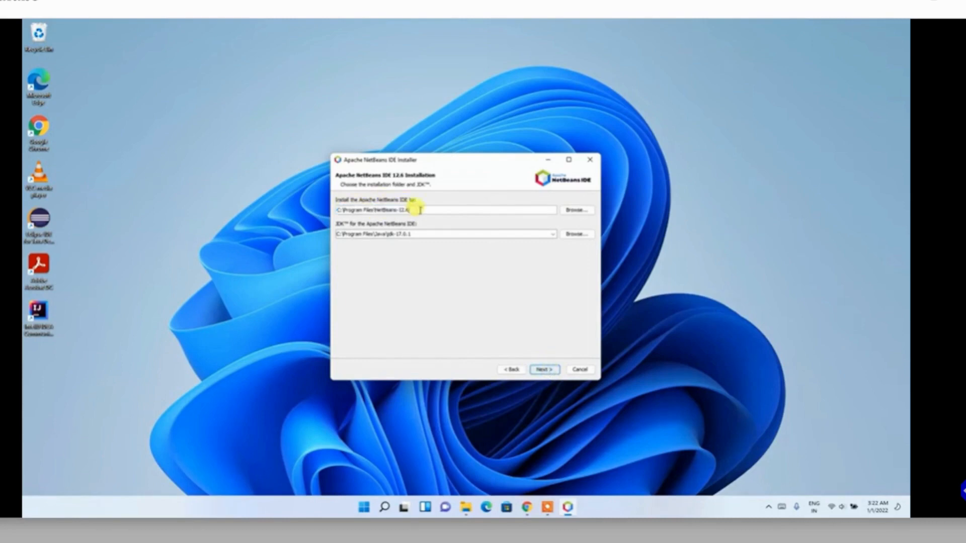
pyautogui.moveTo(416, 233); pyautogui.dragTo(297, 231)
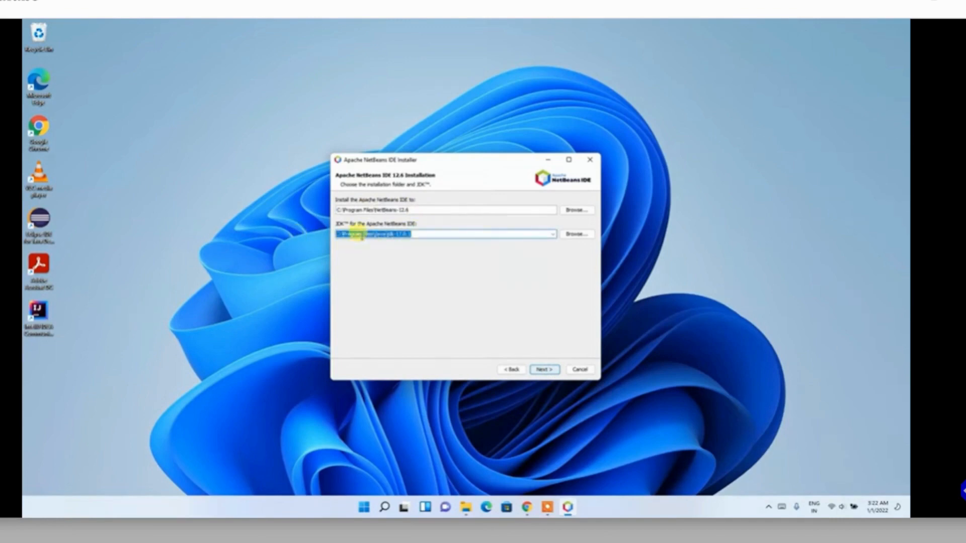
pyautogui.moveTo(359, 235); pyautogui.dragTo(443, 243)
pyautogui.click(434, 235)
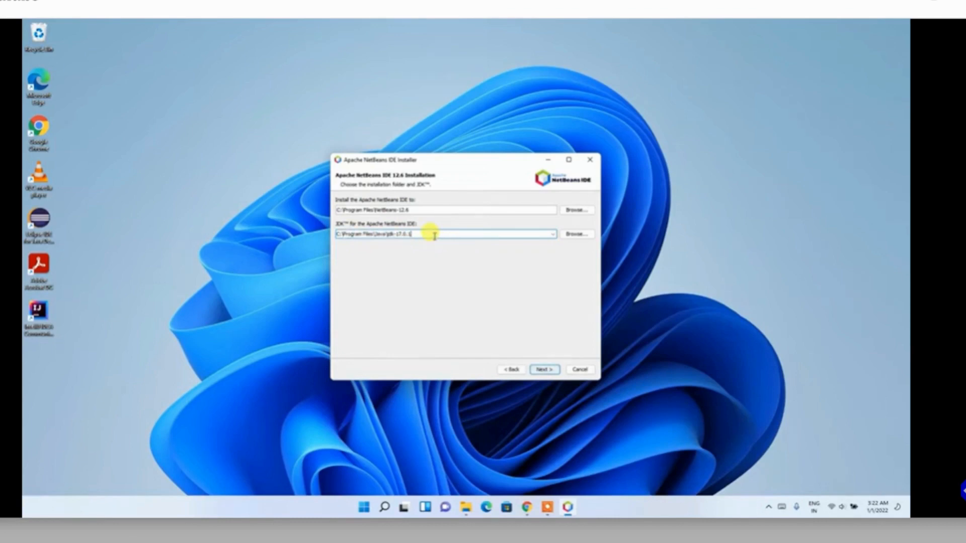
pyautogui.moveTo(434, 235); pyautogui.dragTo(302, 211)
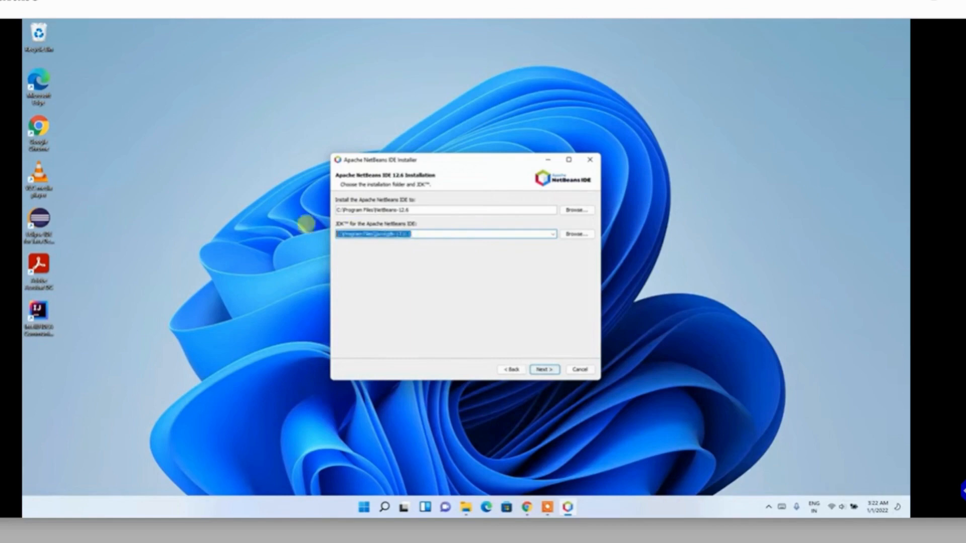
pyautogui.click(382, 235)
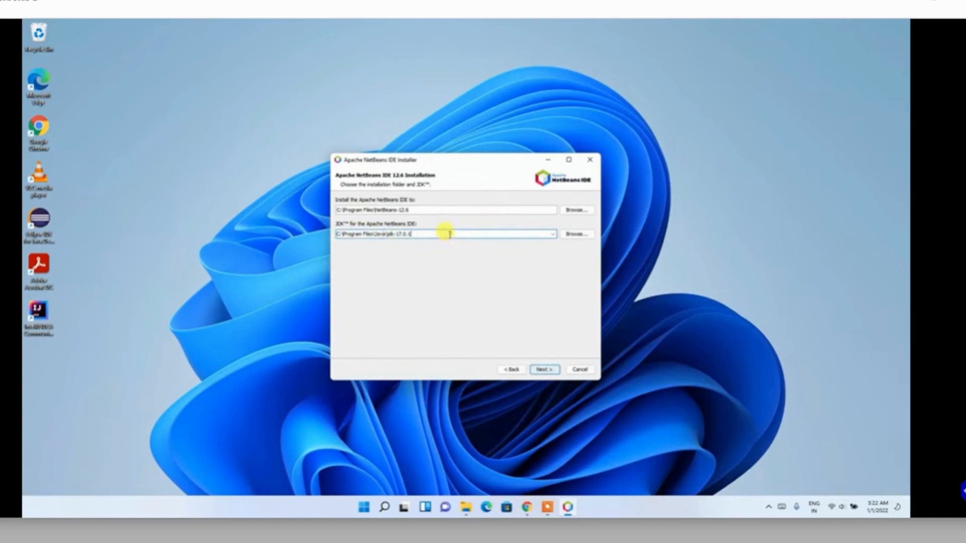
pyautogui.moveTo(450, 235); pyautogui.dragTo(315, 222)
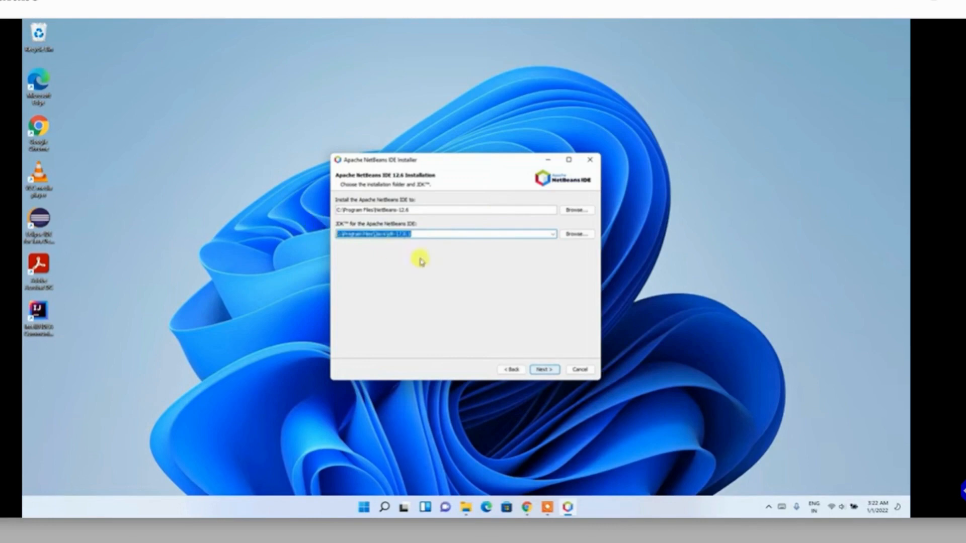
# - Keep the folder and JDK paths, install the IDE with Check for Updates enabled, and finish the setup
pyautogui.click(550, 371)
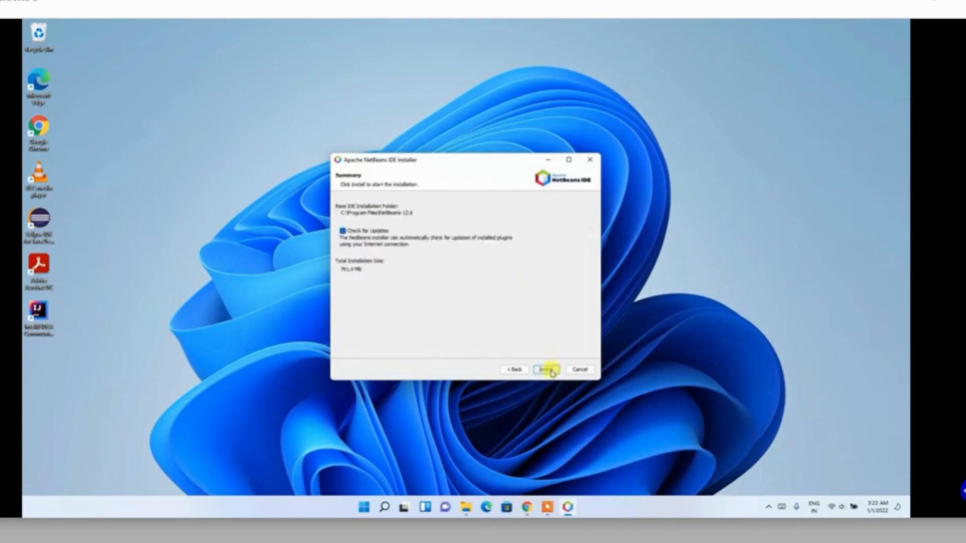
pyautogui.click(549, 370)
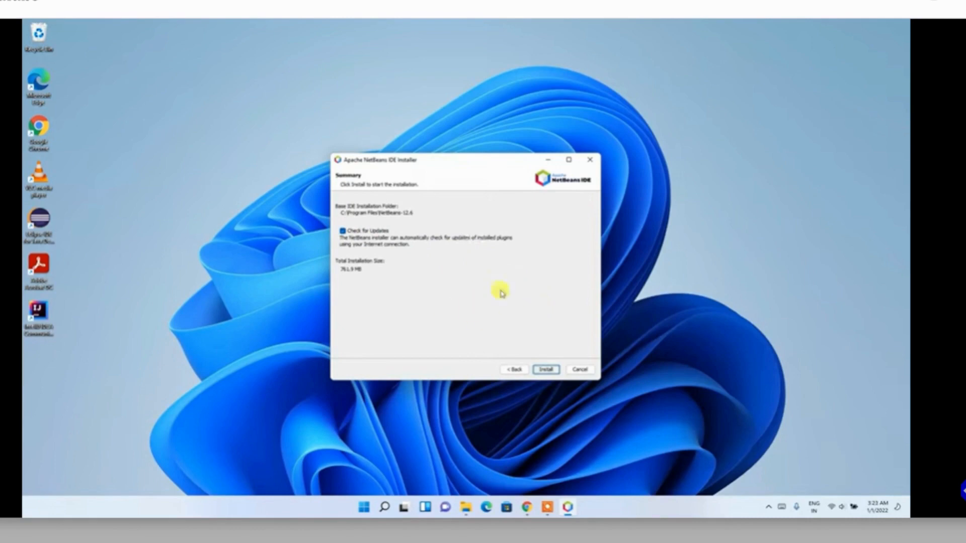
pyautogui.click(547, 370)
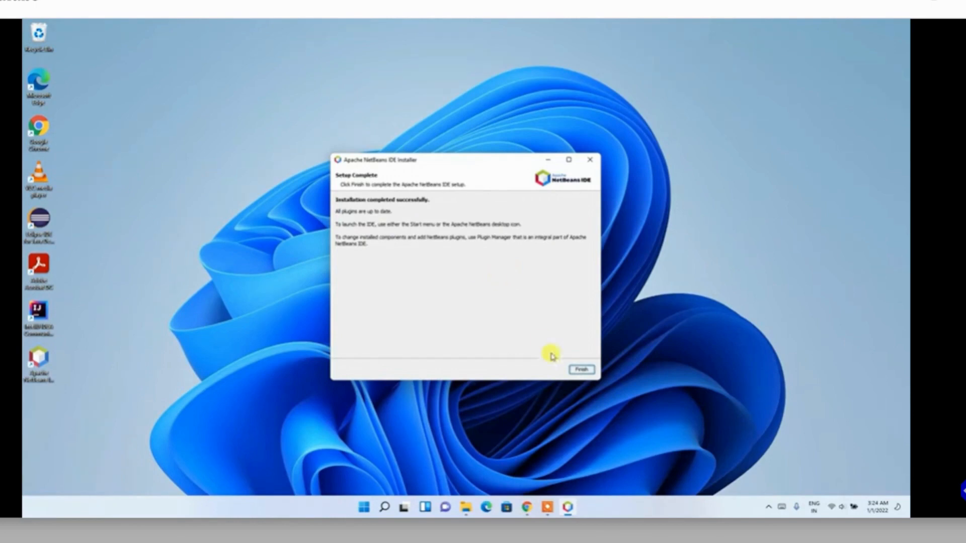
pyautogui.click(584, 369)
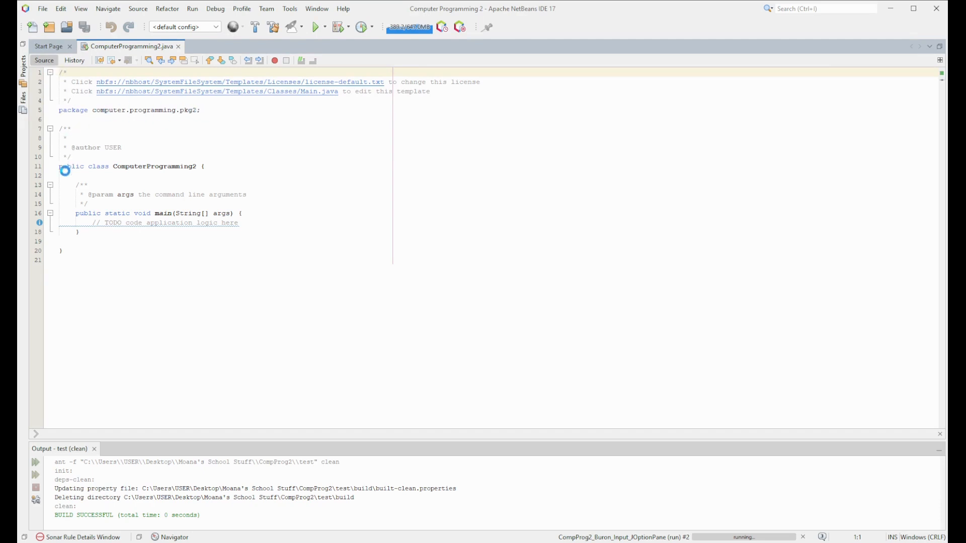
# - Examine the ComputerProgramming2 class declaration, its opening and closing braces, and the main method header
pyautogui.click(204, 166)
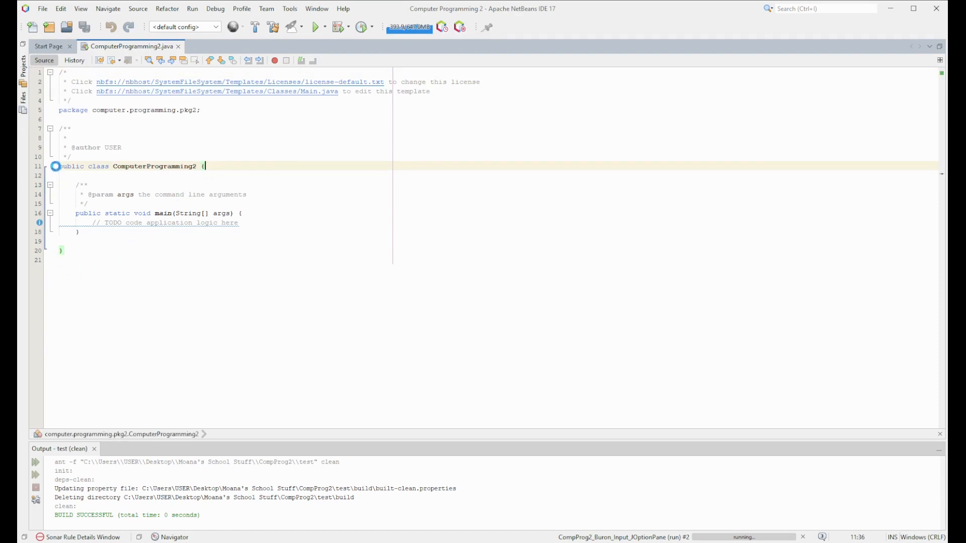
pyautogui.moveTo(216, 170); pyautogui.dragTo(49, 166)
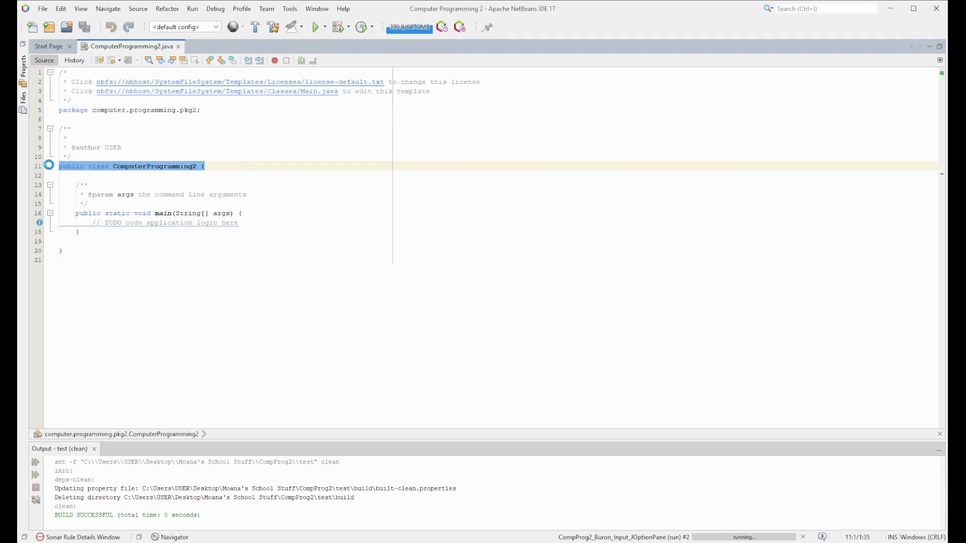
pyautogui.moveTo(86, 252); pyautogui.dragTo(46, 248)
pyautogui.click(208, 166)
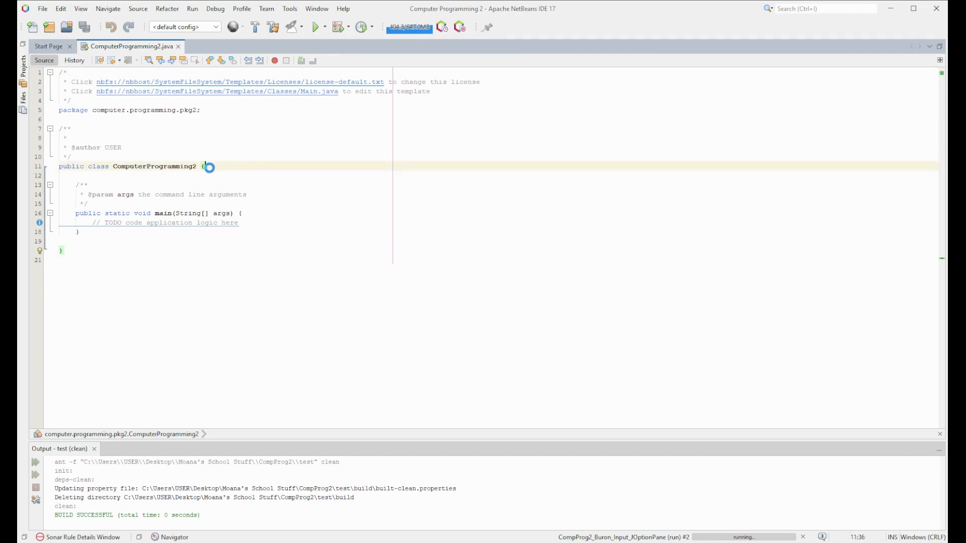
pyautogui.moveTo(72, 250); pyautogui.dragTo(47, 251)
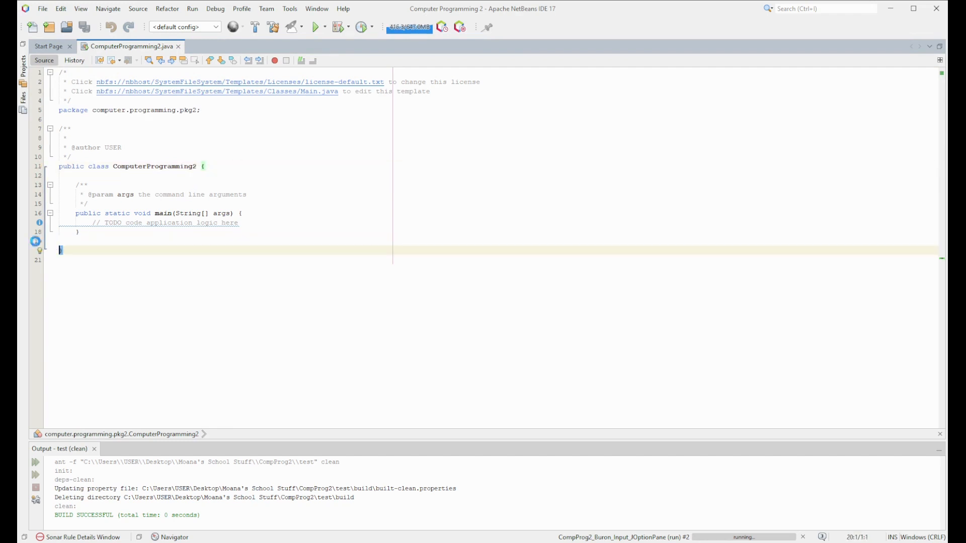
pyautogui.moveTo(88, 166); pyautogui.dragTo(111, 166)
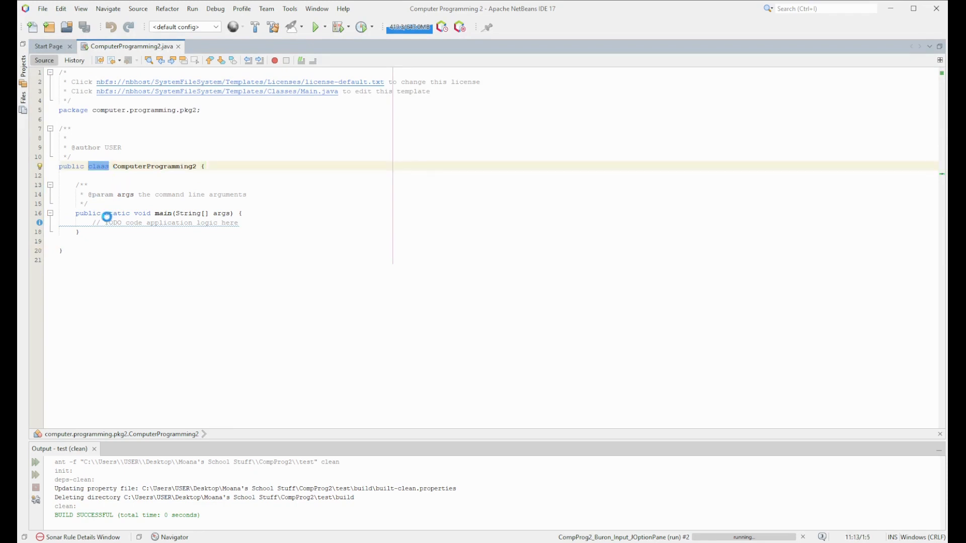
pyautogui.moveTo(112, 166); pyautogui.dragTo(199, 165)
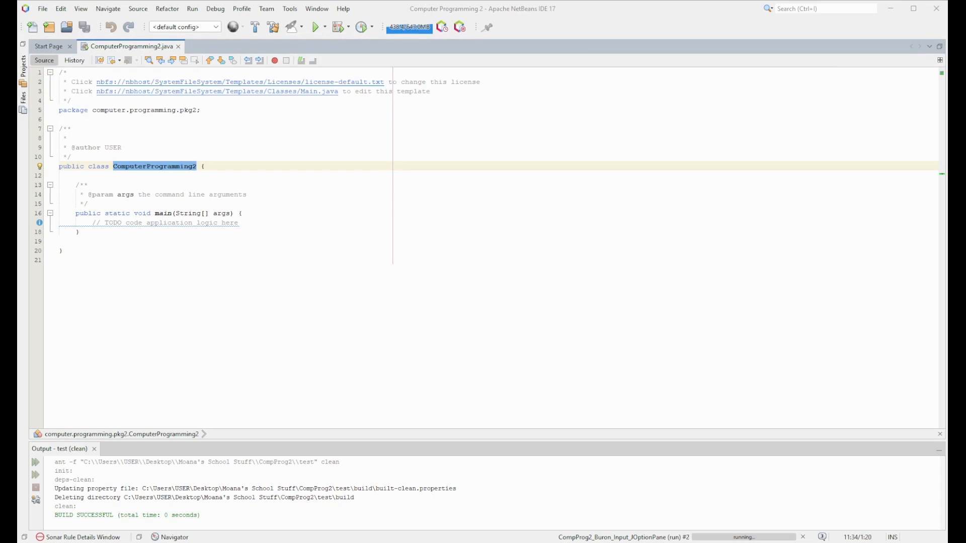
pyautogui.moveTo(75, 213); pyautogui.dragTo(244, 214)
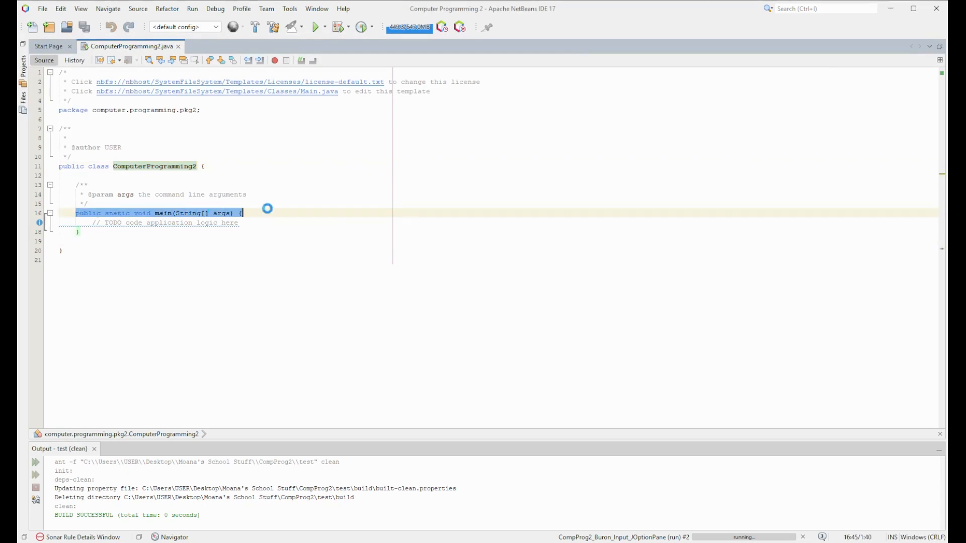
pyautogui.click(260, 214)
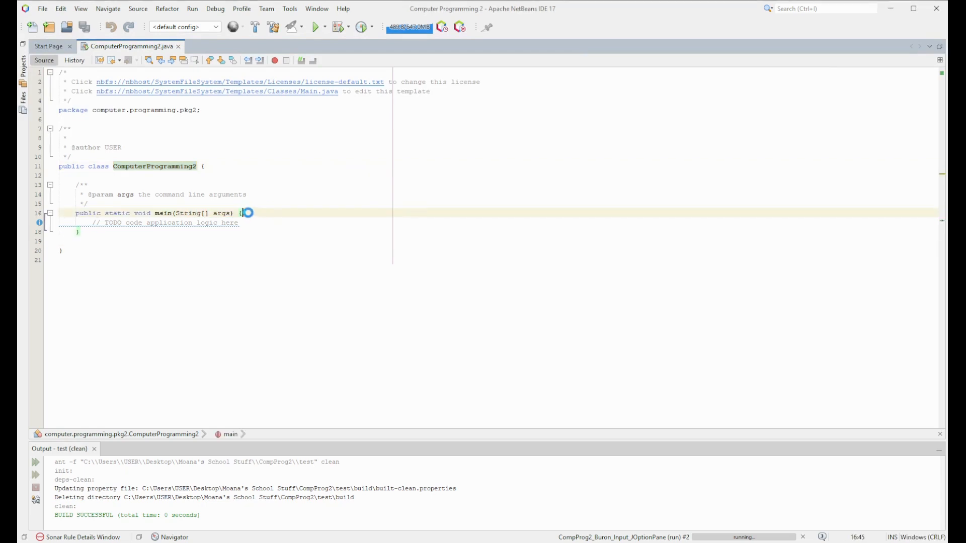
# - Examine the body of the main method, including its TODO comment line and the closing brace
pyautogui.moveTo(276, 228)
pyautogui.mouseDown()
pyautogui.moveTo(67, 222)
pyautogui.moveTo(260, 222)
pyautogui.mouseUp()
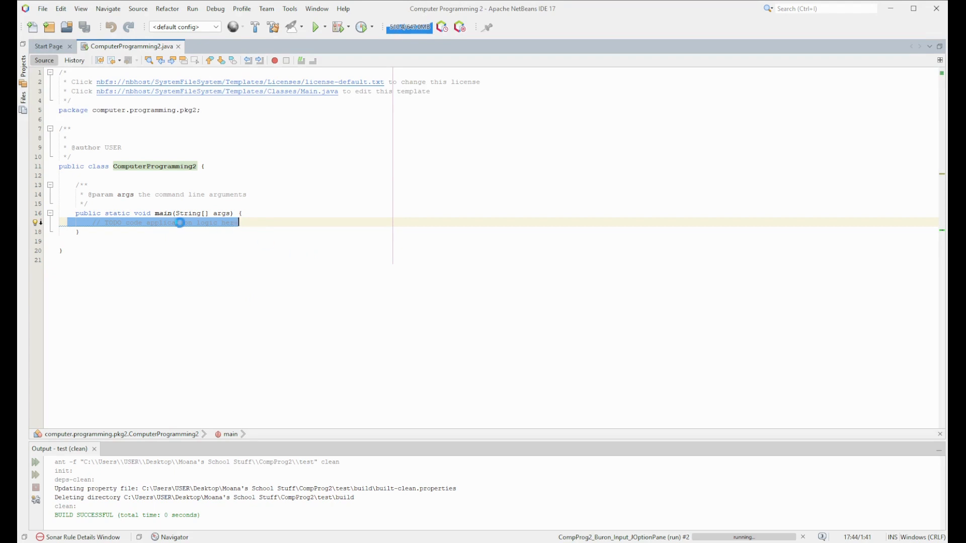
pyautogui.click(84, 219)
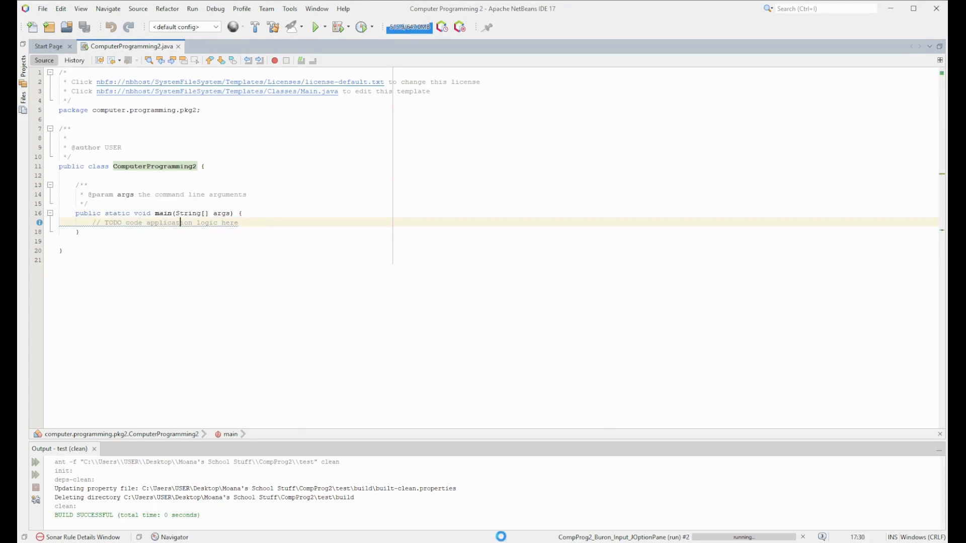
pyautogui.moveTo(76, 213); pyautogui.dragTo(119, 235)
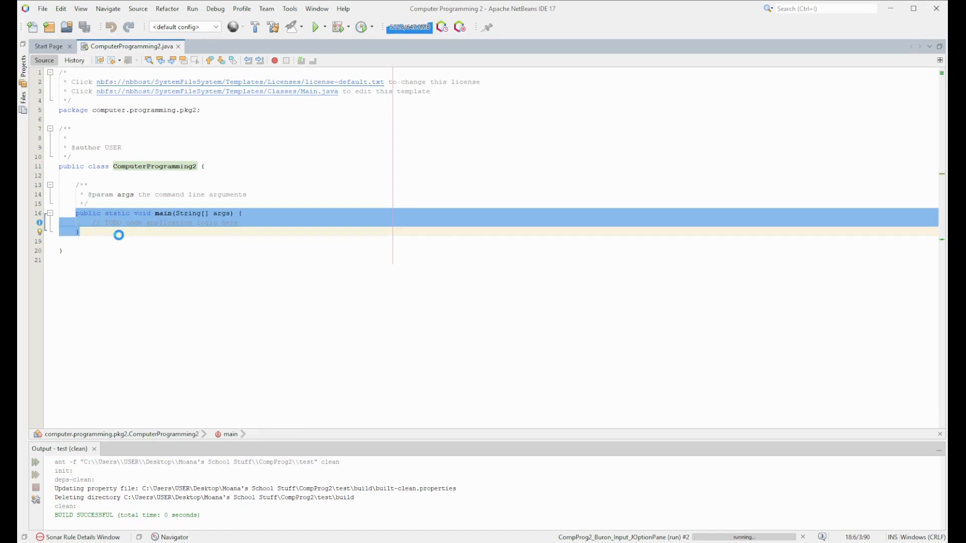
pyautogui.moveTo(119, 235); pyautogui.dragTo(72, 232)
pyautogui.moveTo(239, 223); pyautogui.dragTo(89, 223)
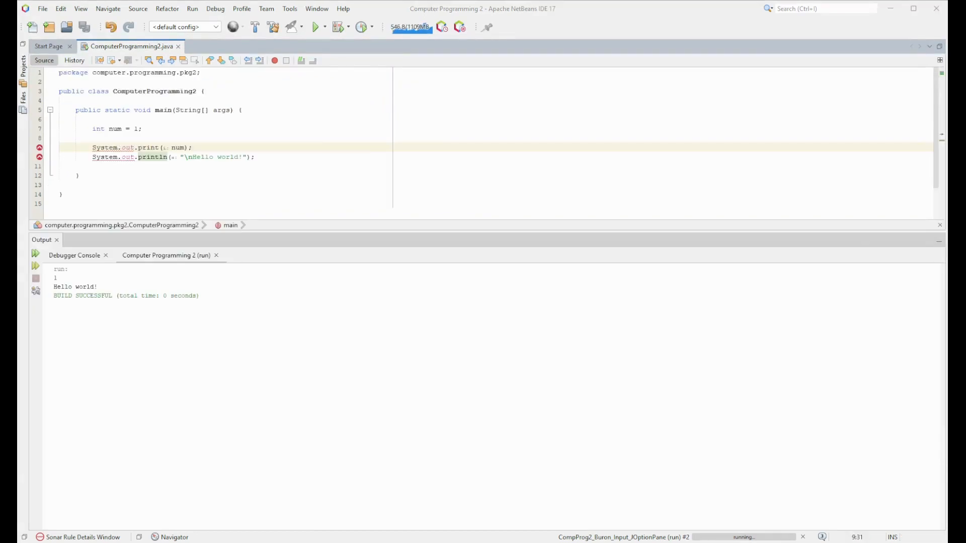
# - Examine the variable declaration int num = 1; in the main method, including its data type, name and semicolon
pyautogui.click(142, 172)
pyautogui.moveTo(160, 125); pyautogui.dragTo(56, 125)
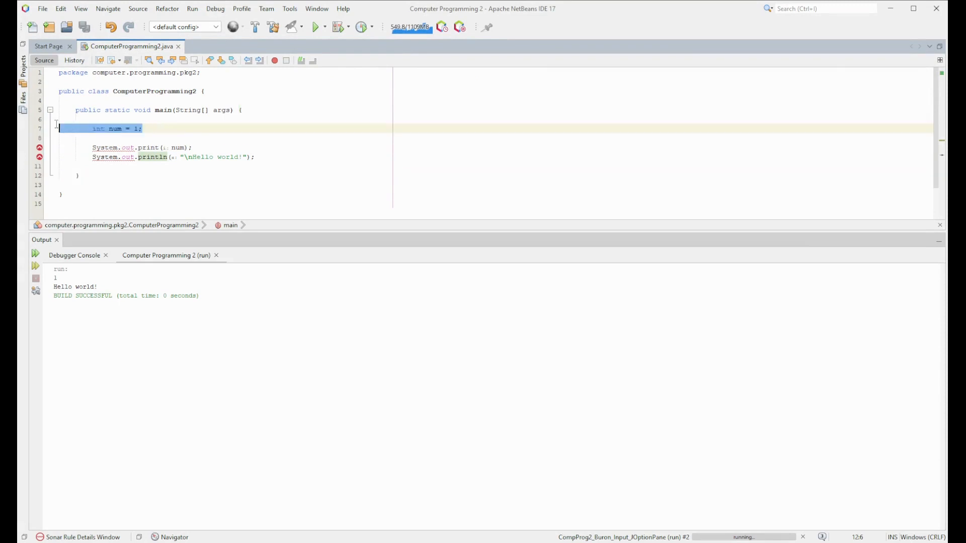
pyautogui.click(199, 137)
pyautogui.doubleClick(120, 130)
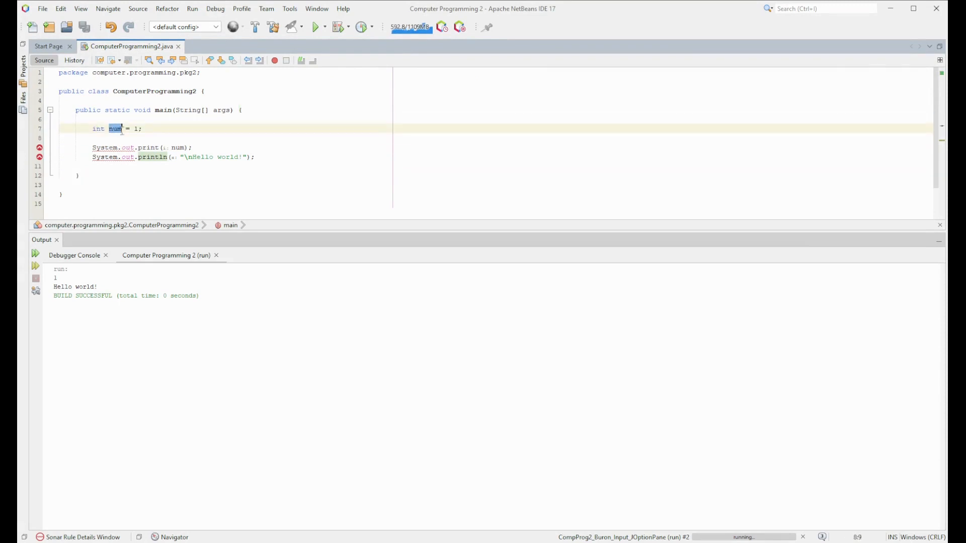
pyautogui.click(142, 129)
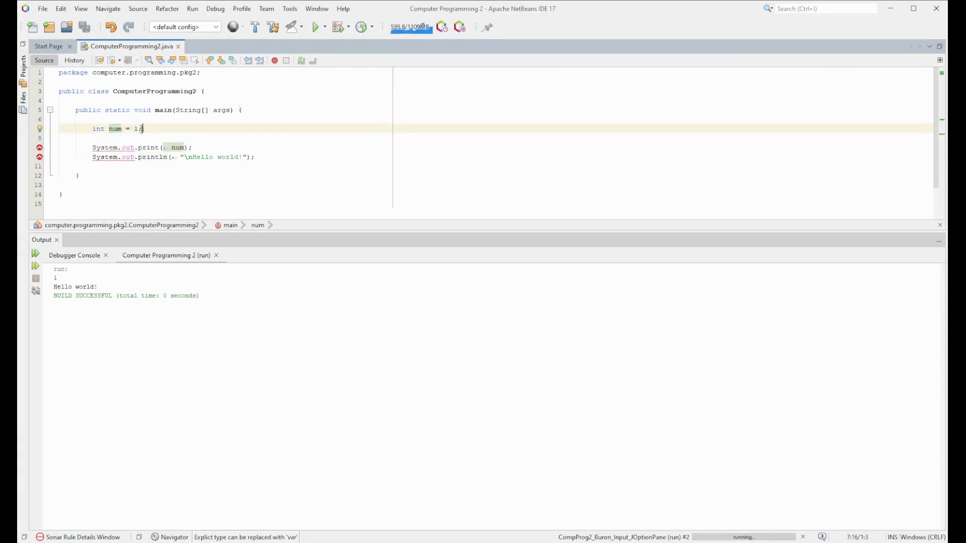
pyautogui.doubleClick(95, 129)
pyautogui.moveTo(95, 130); pyautogui.dragTo(89, 129)
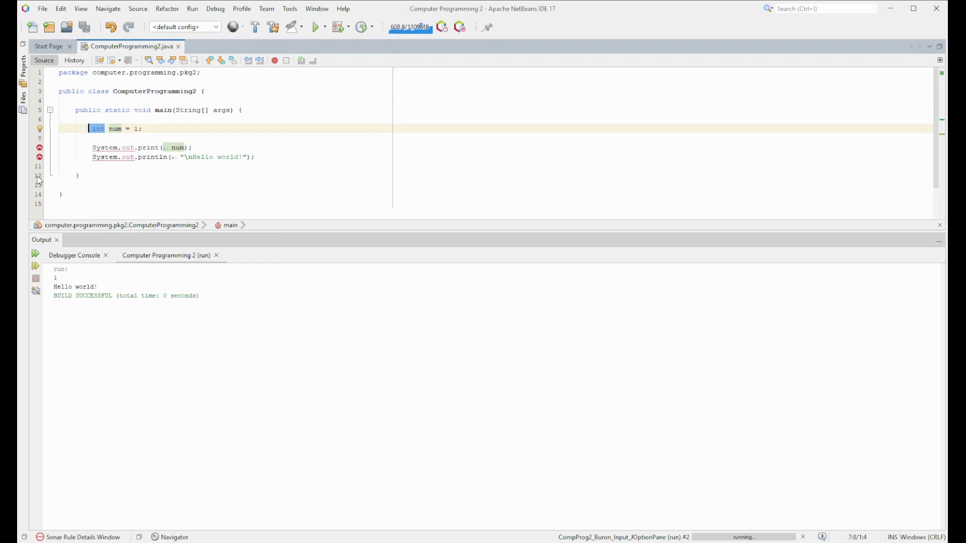
pyautogui.click(78, 121)
pyautogui.moveTo(104, 130); pyautogui.dragTo(91, 131)
pyautogui.click(75, 149)
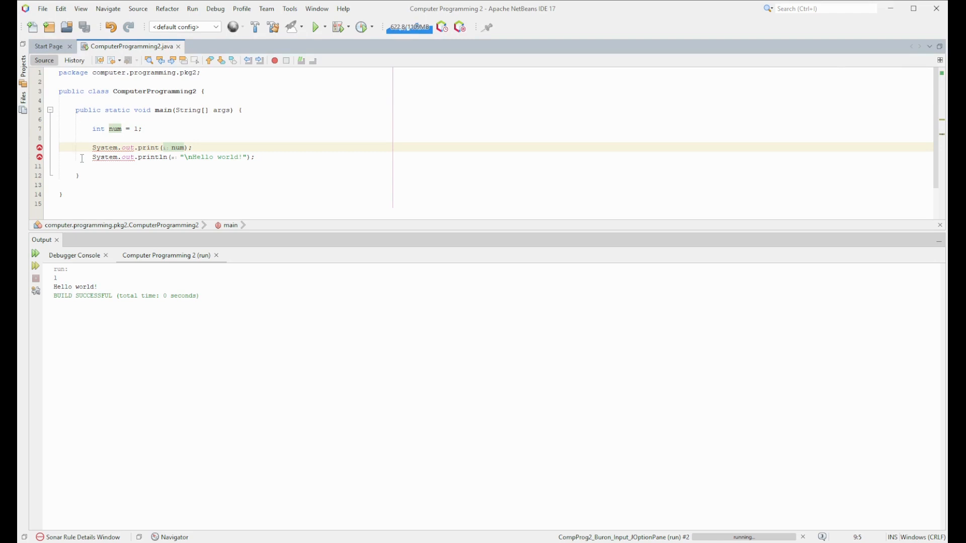
# - Compare the num argument of the System.out.print statement with the matching line in the run output
pyautogui.doubleClick(176, 147)
pyautogui.click(62, 281)
pyautogui.moveTo(62, 281); pyautogui.dragTo(54, 278)
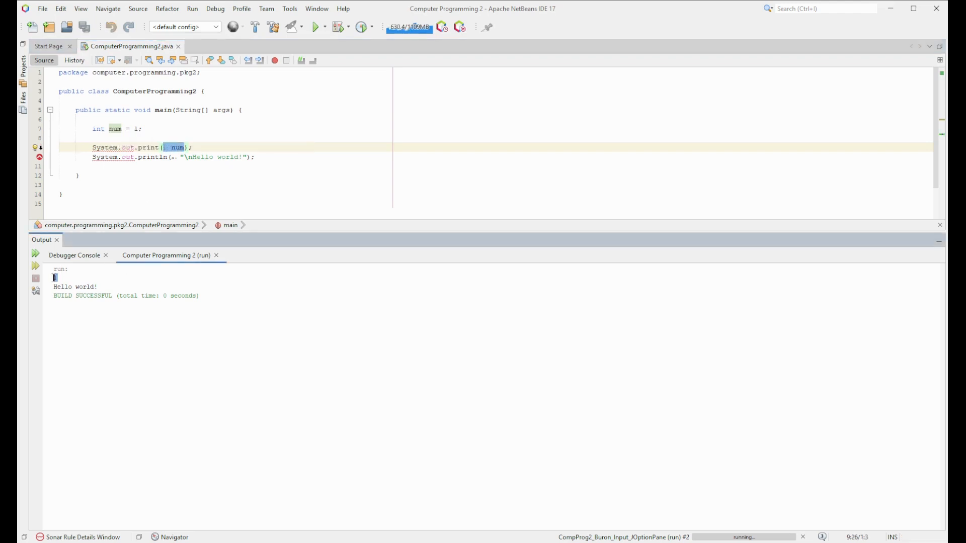
pyautogui.click(189, 147)
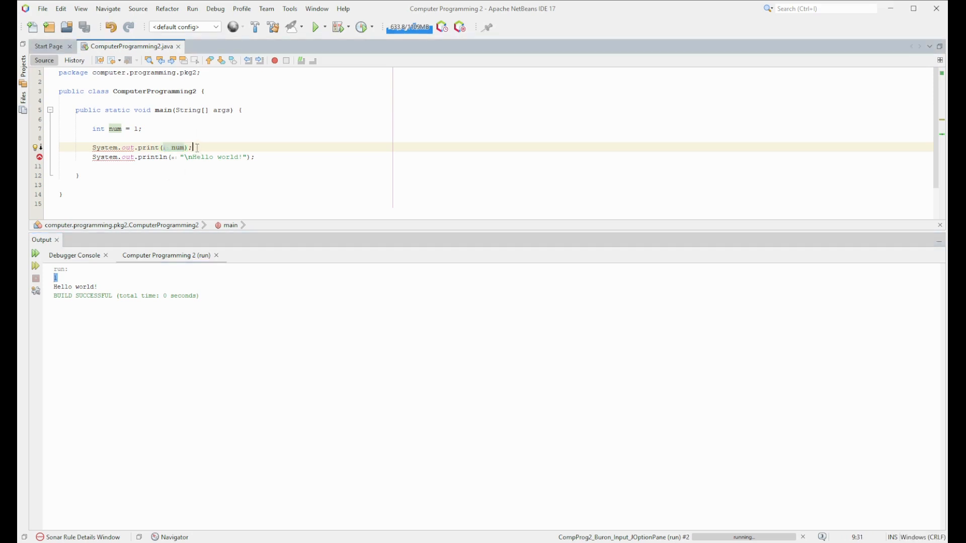
# - Examine the System.out.println statement, its \n escape sequence in the Hello world! string, and its ending semicolon
pyautogui.click(252, 157)
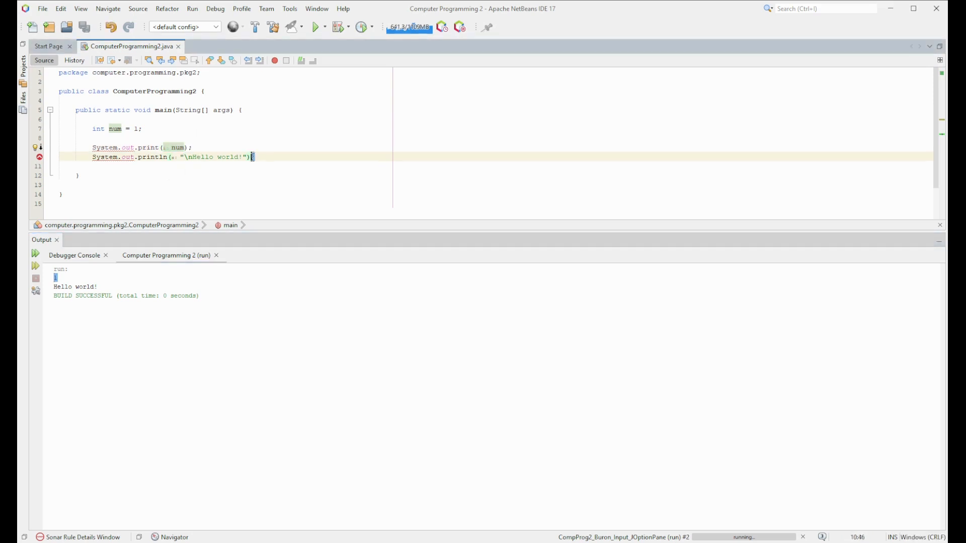
pyautogui.click(214, 167)
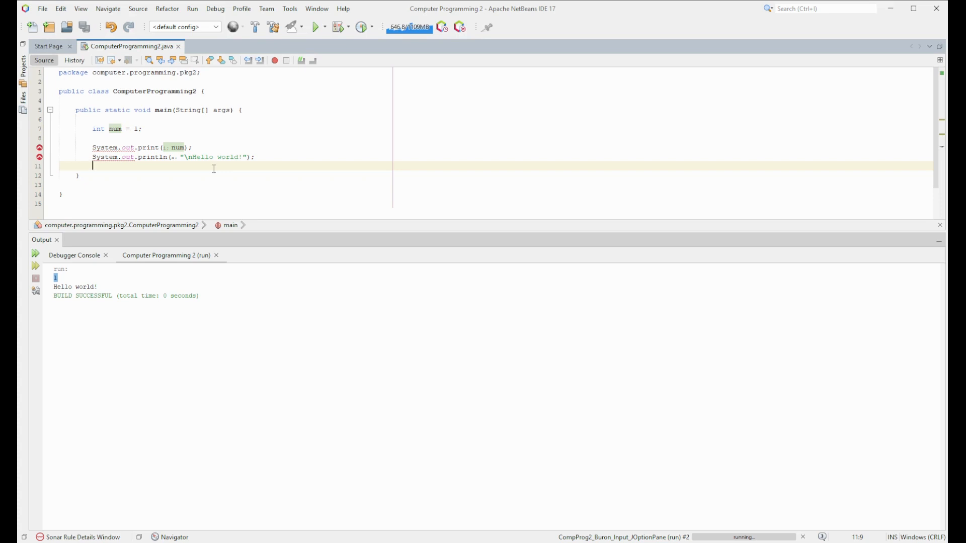
pyautogui.click(193, 157)
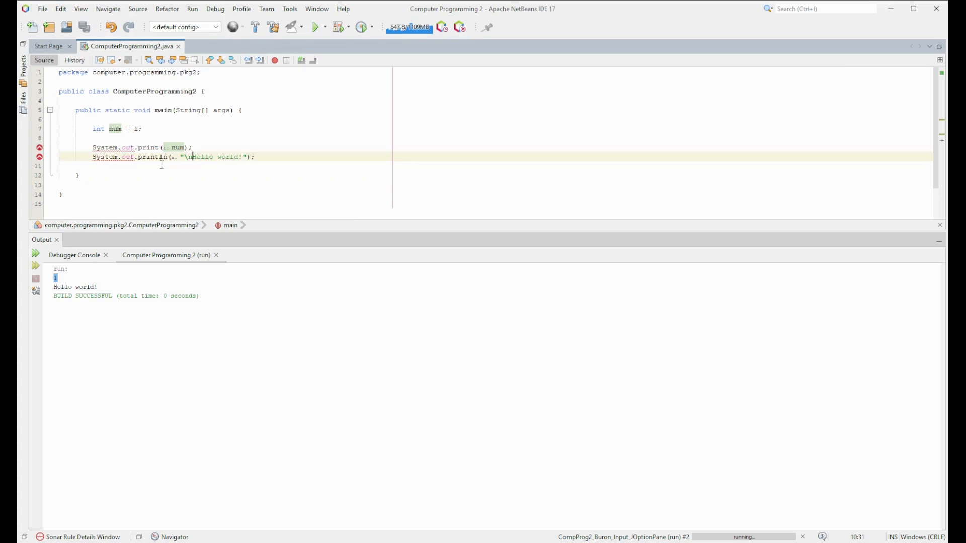
pyautogui.moveTo(93, 157); pyautogui.dragTo(257, 157)
pyautogui.click(257, 172)
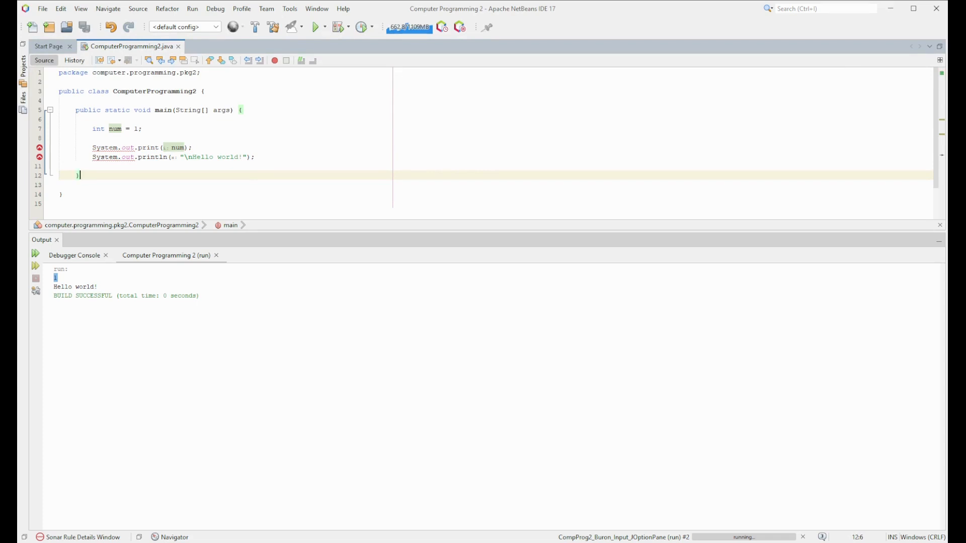
# - Check the closing braces at the end of the program against the opening braces of the class and main method
pyautogui.click(73, 188)
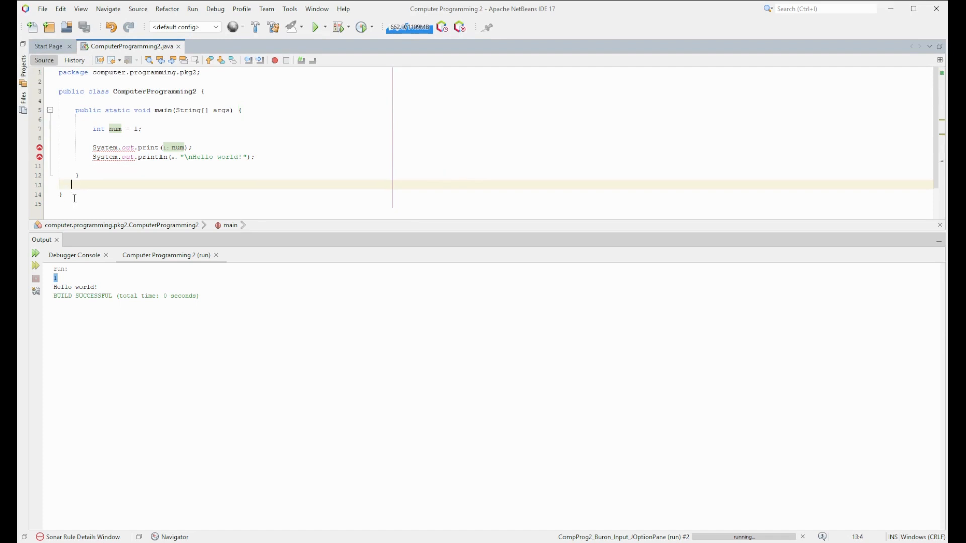
pyautogui.moveTo(74, 200); pyautogui.dragTo(58, 195)
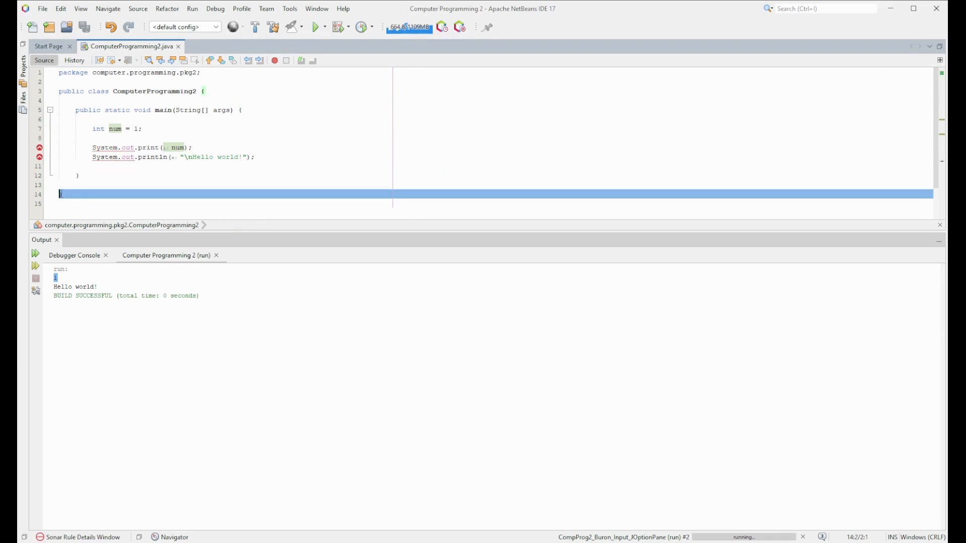
pyautogui.click(199, 91)
pyautogui.moveTo(83, 194); pyautogui.dragTo(64, 179)
pyautogui.click(65, 199)
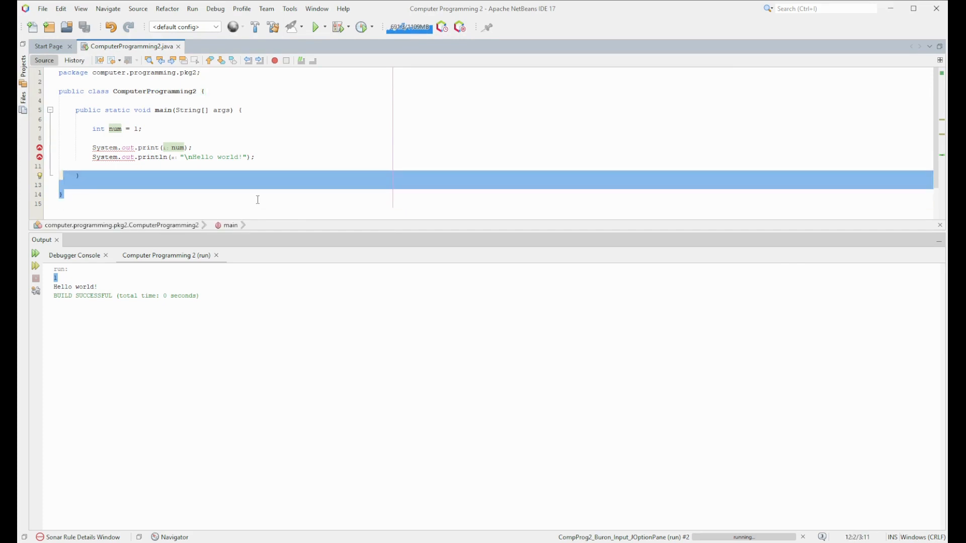
pyautogui.click(208, 92)
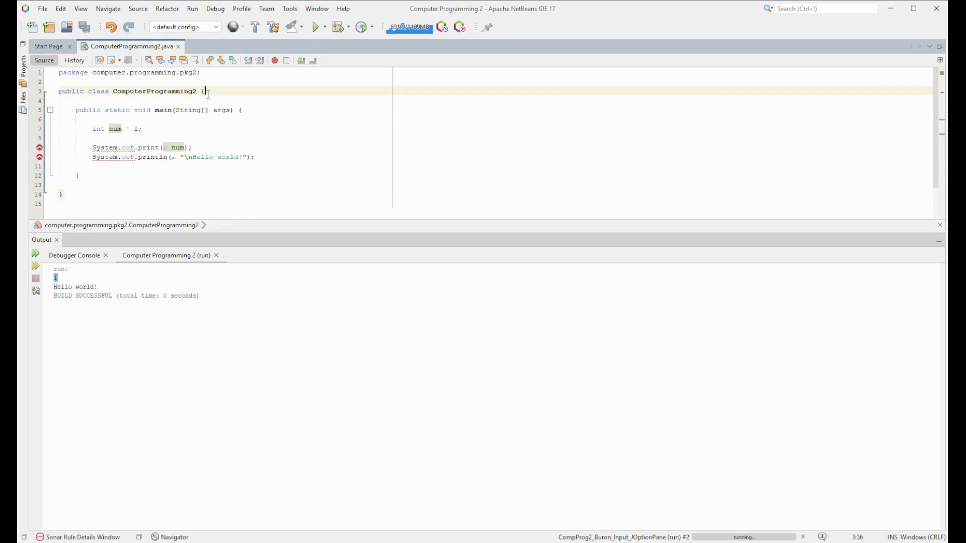
pyautogui.click(247, 111)
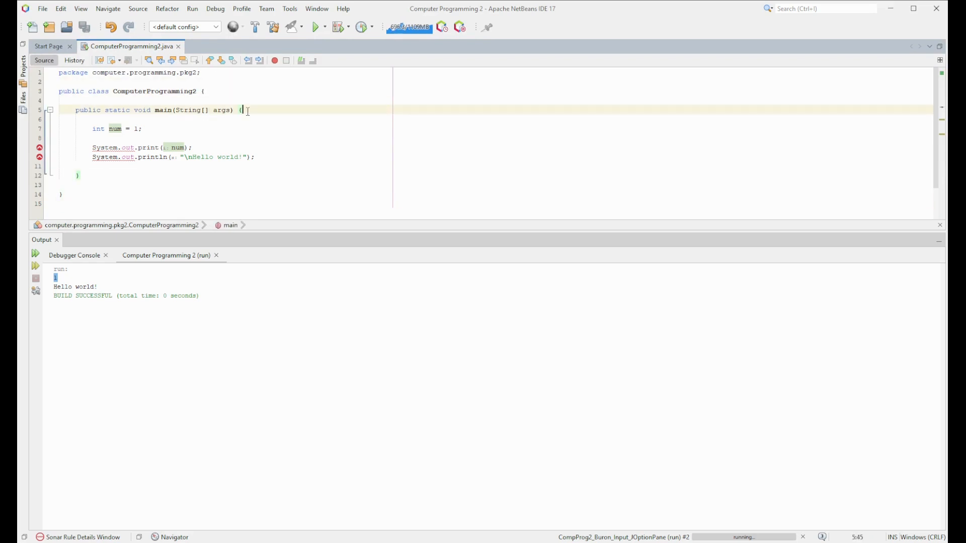